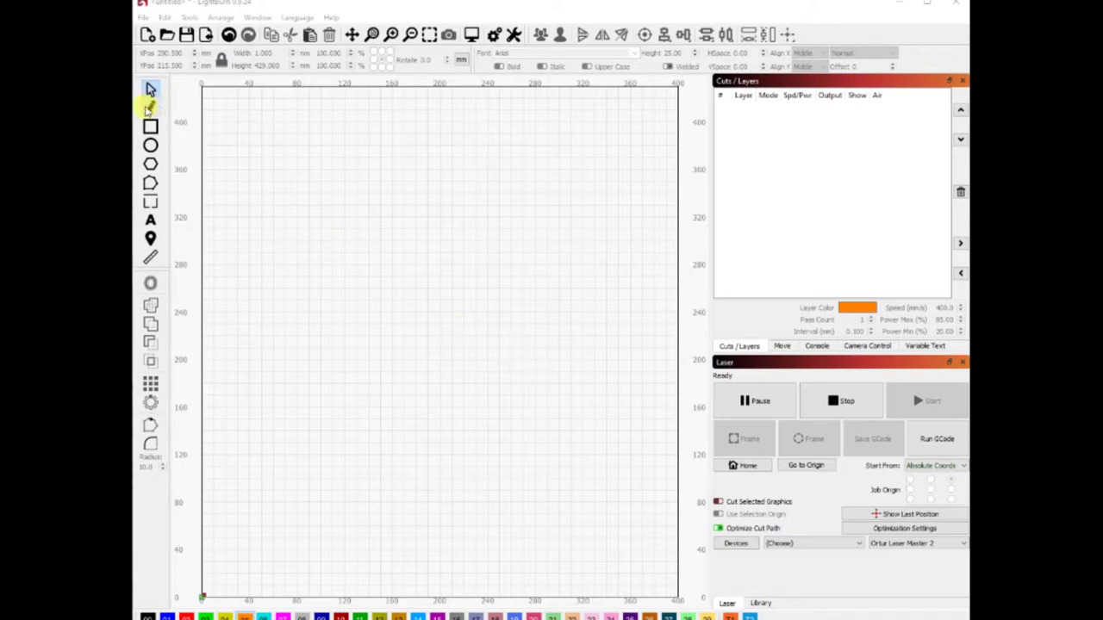
Step: Draw a full-height vertical line down the bed at X 200 mm
left_click(151, 107)
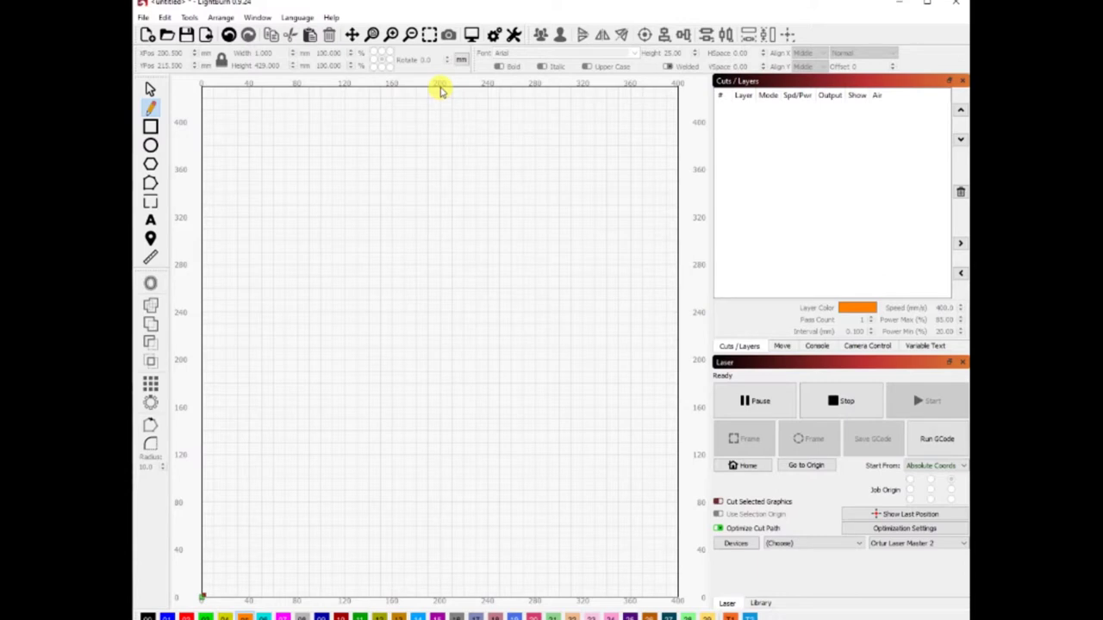
mouse_move(439, 90)
left_mouse_down()
mouse_move(420, 475)
mouse_move(431, 595)
left_mouse_up()
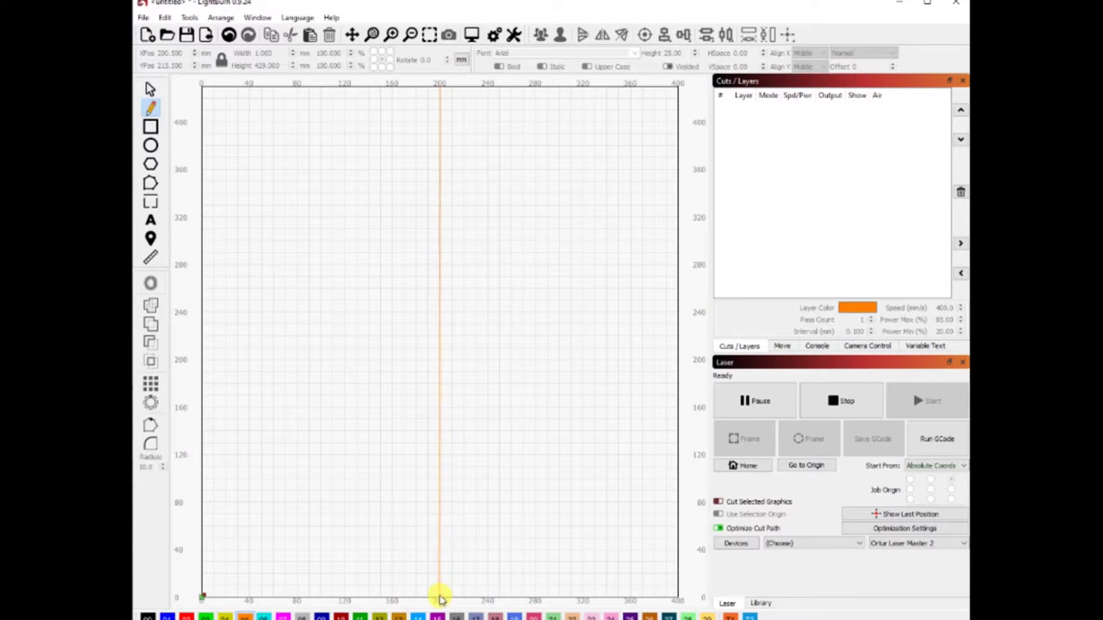
left_click(439, 596)
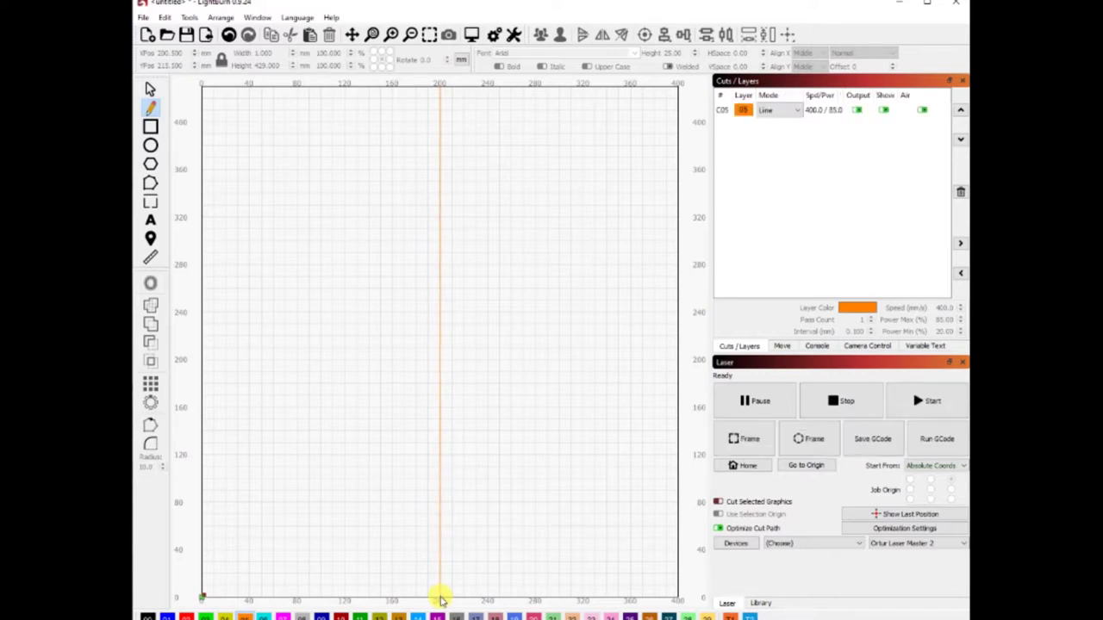
right_click(422, 491)
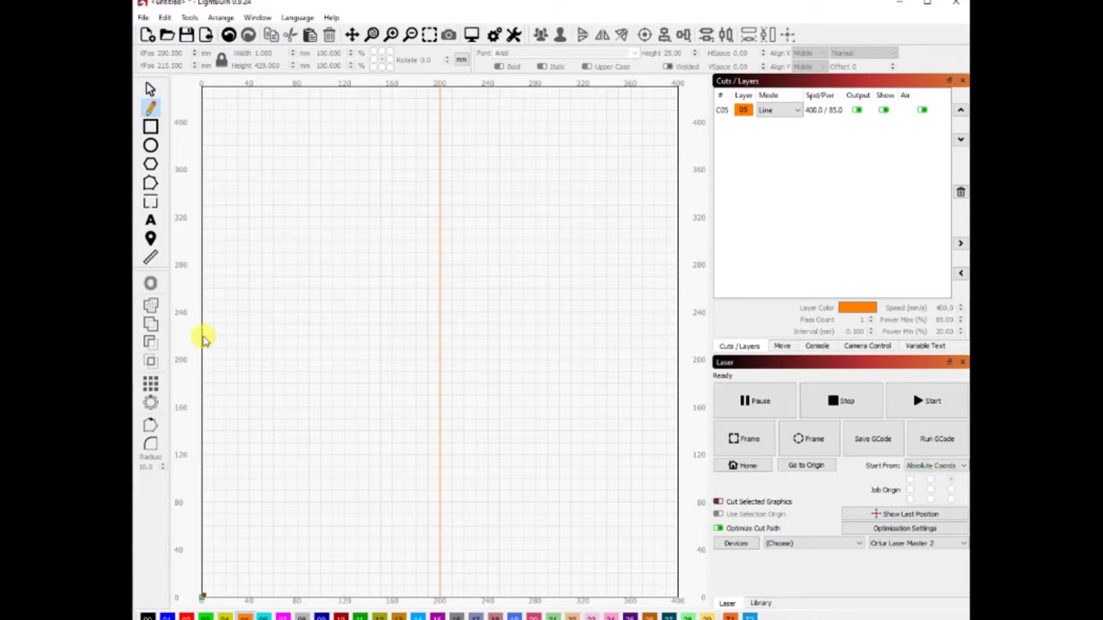
Step: Draw a horizontal line across the full bed width near Y 215 mm, then select the vertical line
left_click(204, 339)
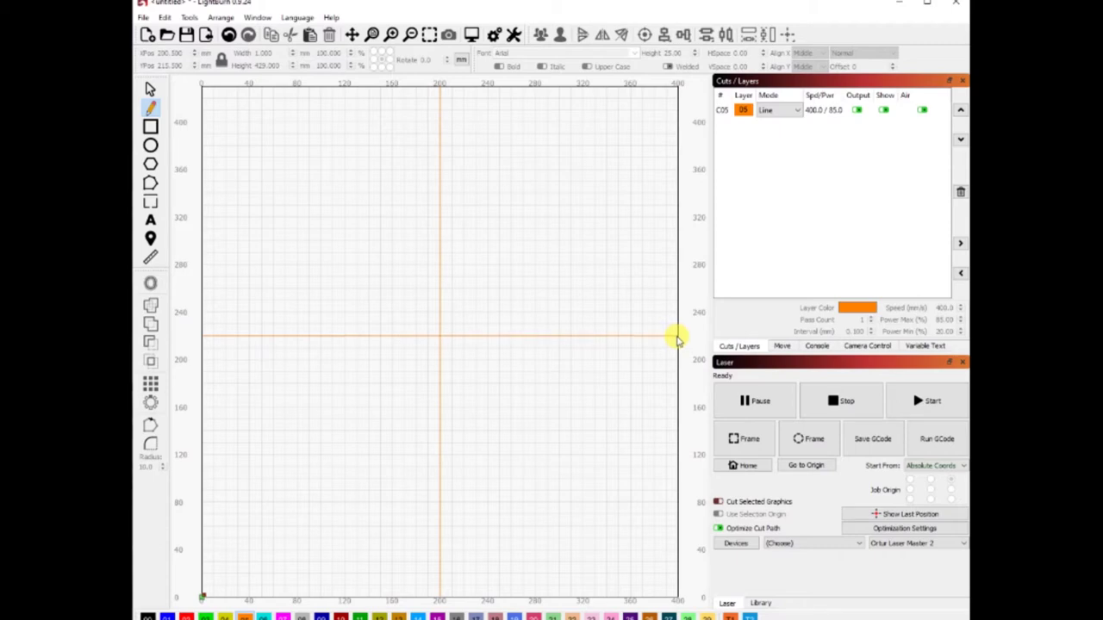
left_click(676, 337)
right_click(565, 308)
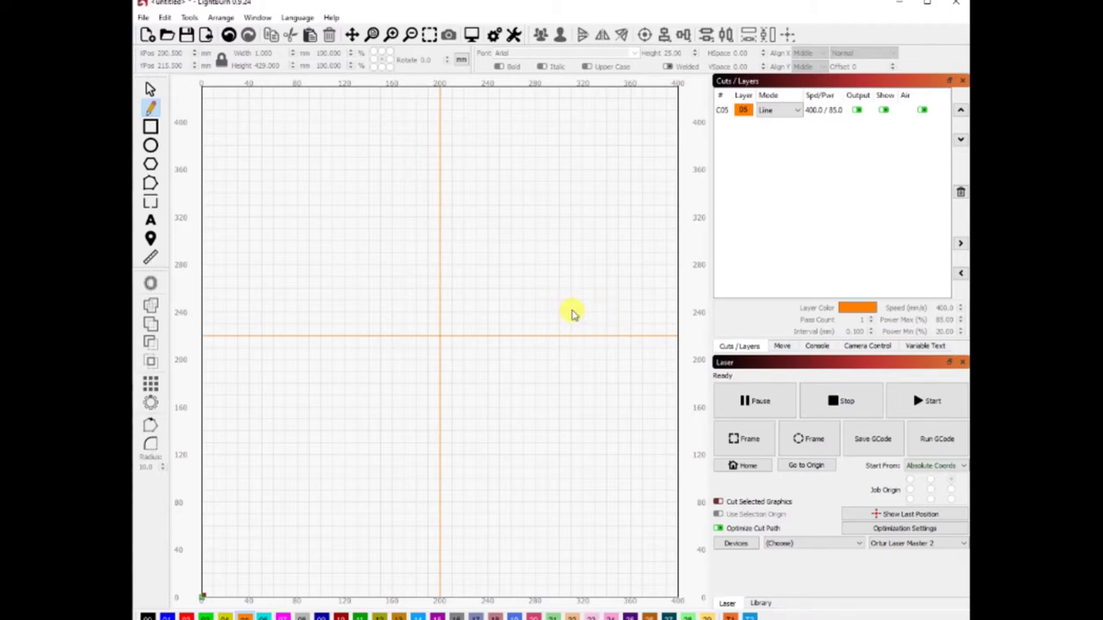
left_click(151, 89)
left_click(439, 169)
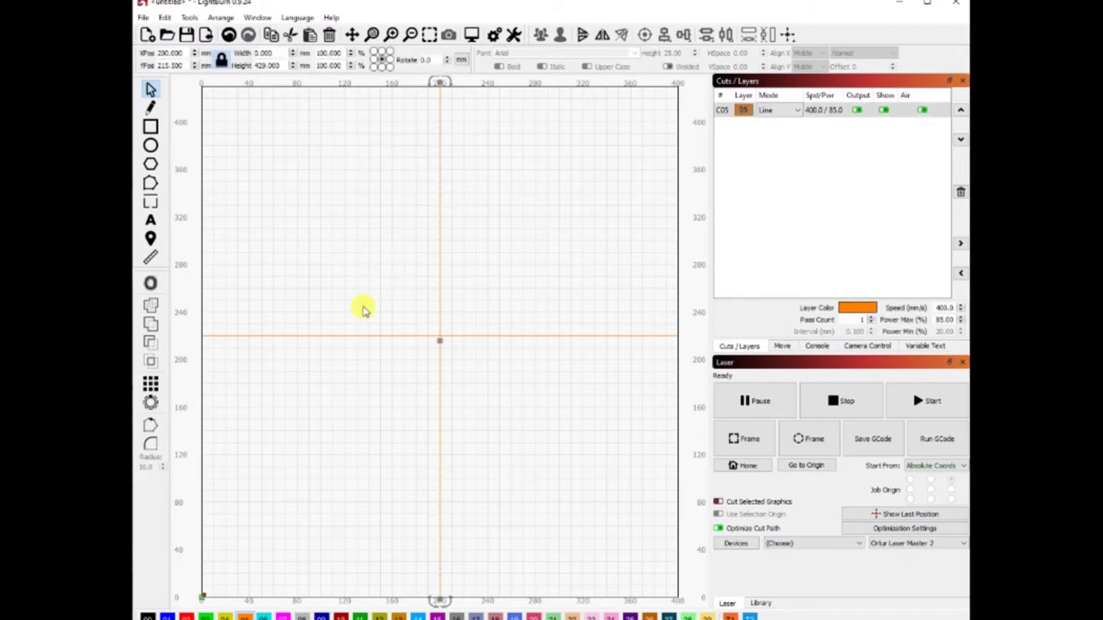
Step: Grid-array the vertical line into extra X columns at 20 mm spacing toward the left
left_click(150, 384)
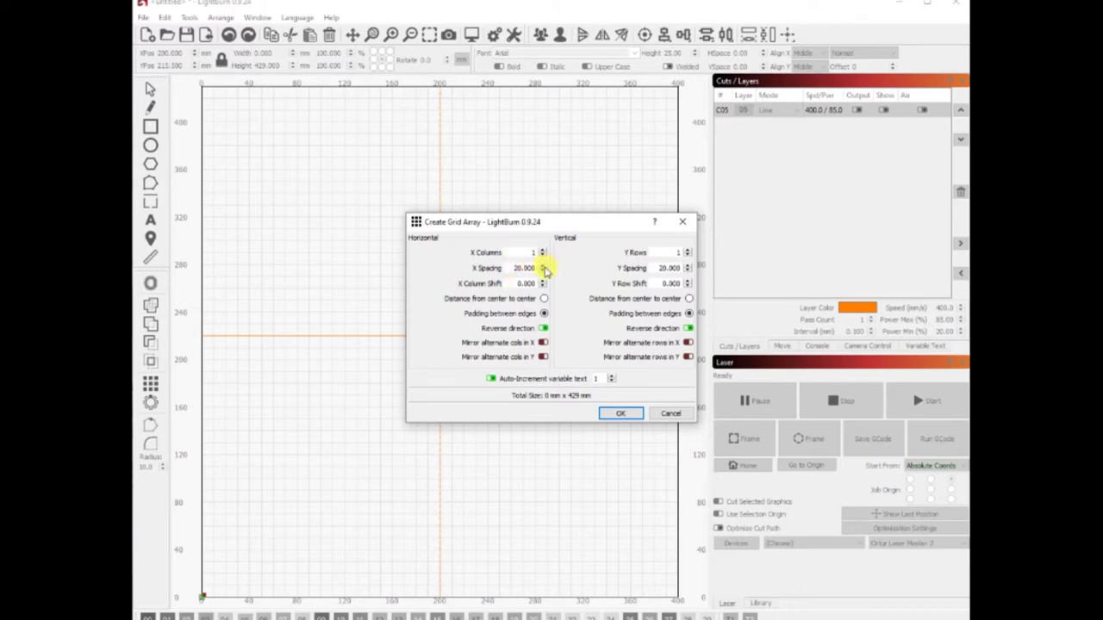
left_click(544, 251)
left_click(544, 251)
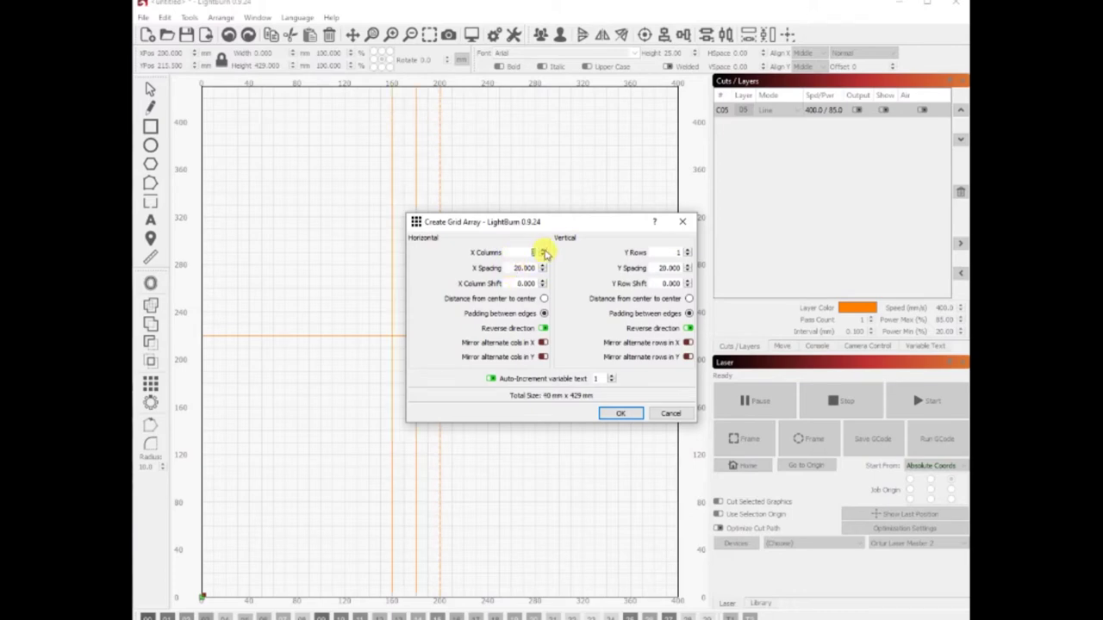
left_click(544, 250)
left_click(544, 251)
left_click(544, 250)
left_click(544, 251)
left_click(544, 251)
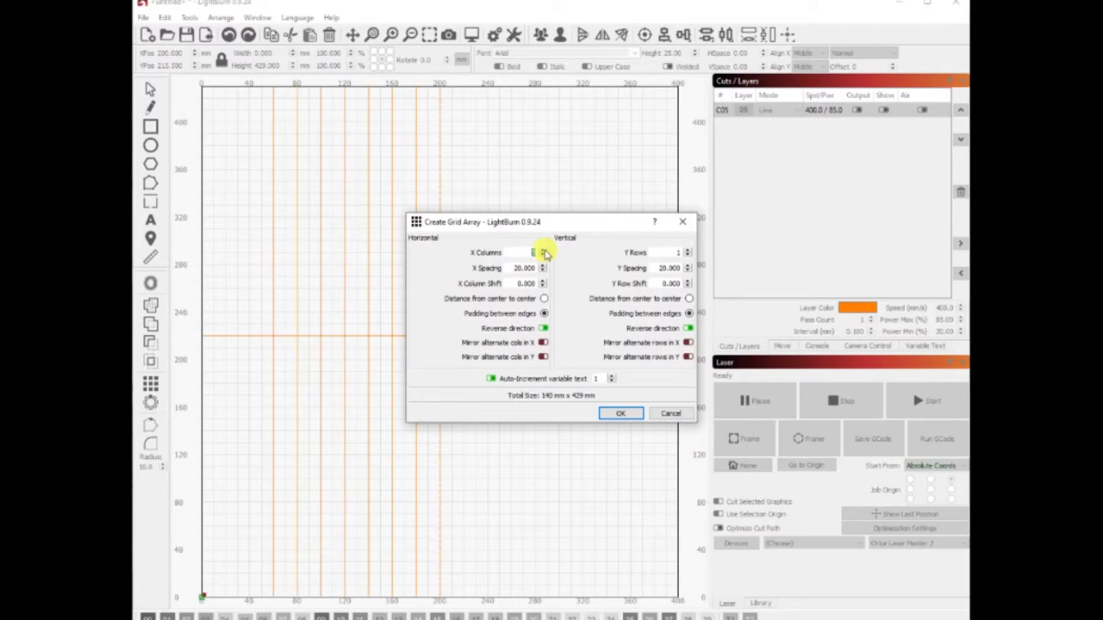
left_click(543, 251)
left_click(543, 251)
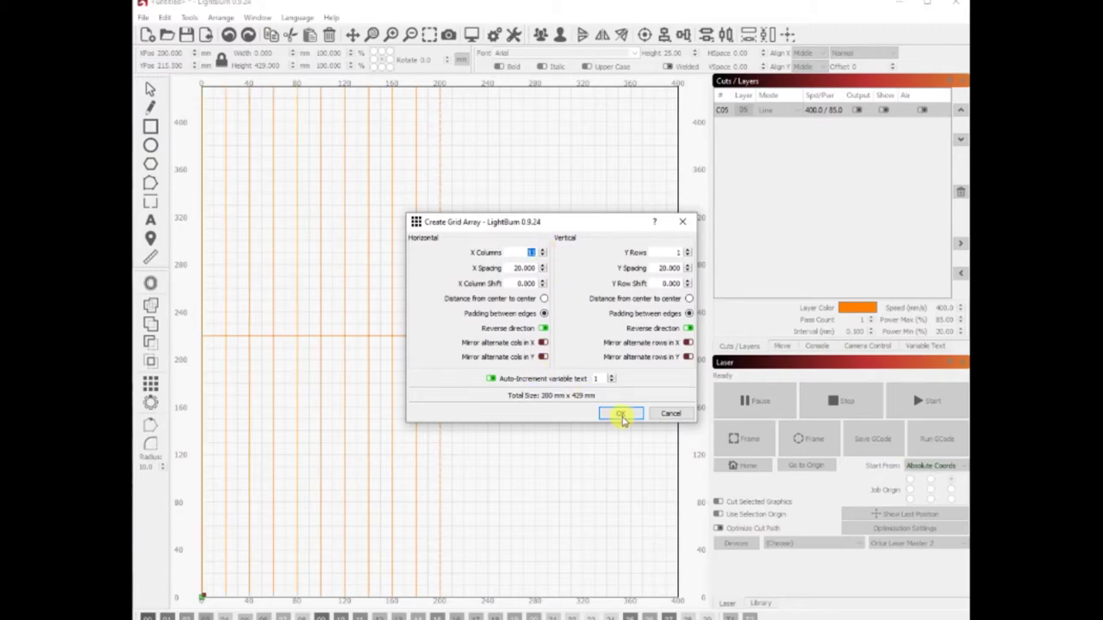
left_click(620, 414)
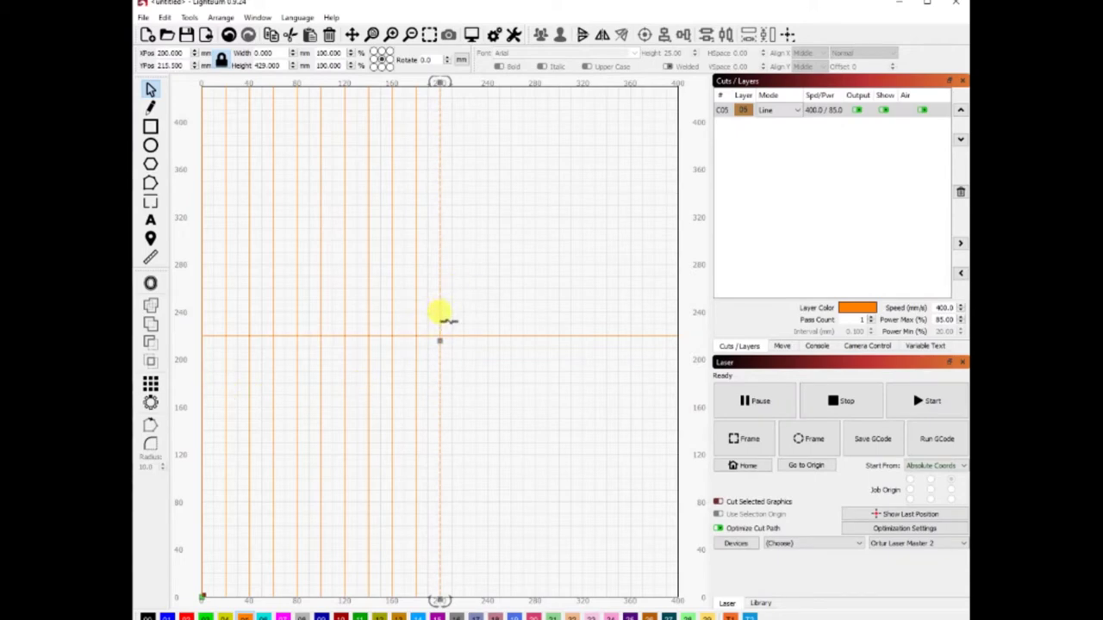
Step: Turn off Reverse direction and add more 20 mm columns extending to the right
left_click(150, 385)
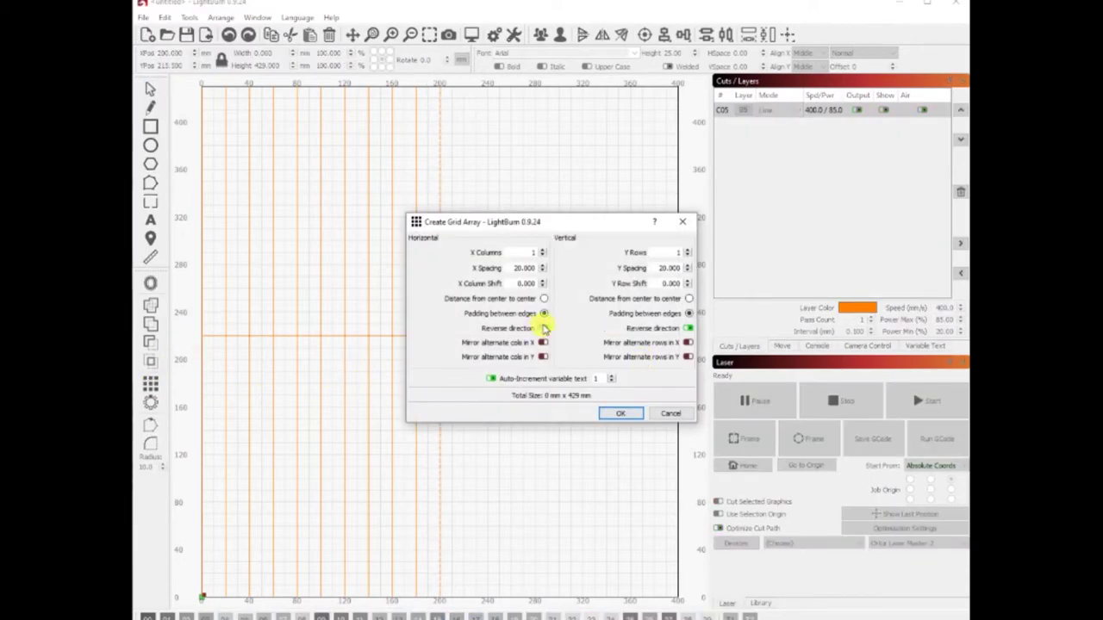
left_click(543, 329)
left_click(542, 250)
left_click(543, 250)
left_click(543, 249)
left_click(543, 249)
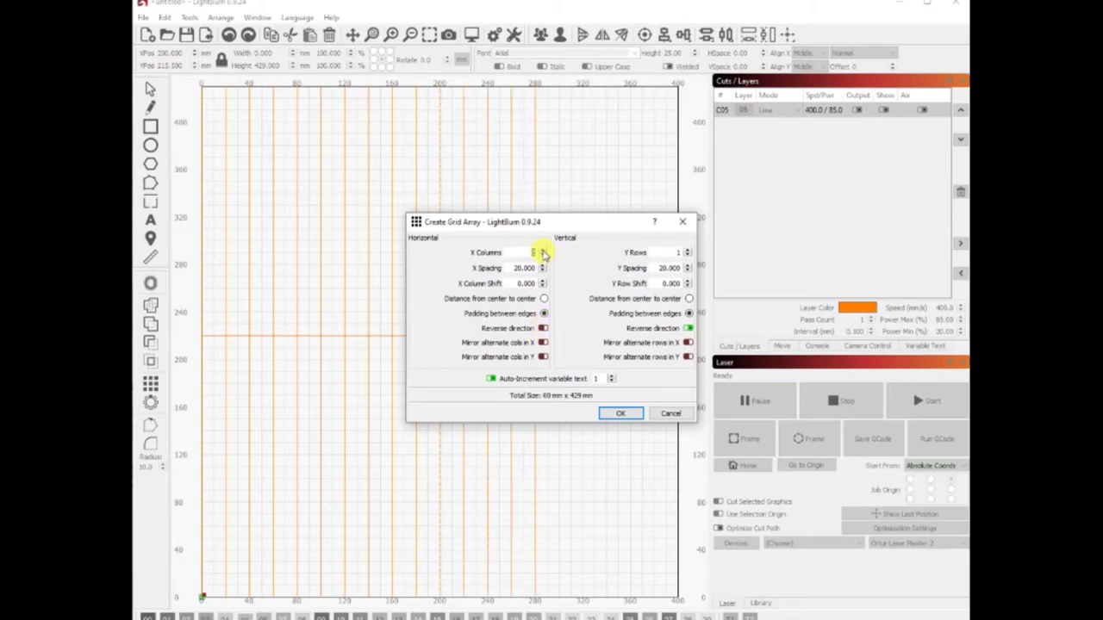
left_click(543, 250)
left_click(543, 250)
left_click(542, 250)
left_click(543, 250)
left_click(542, 250)
left_click(542, 250)
left_click(543, 250)
left_click(543, 249)
left_click(543, 250)
left_click(543, 250)
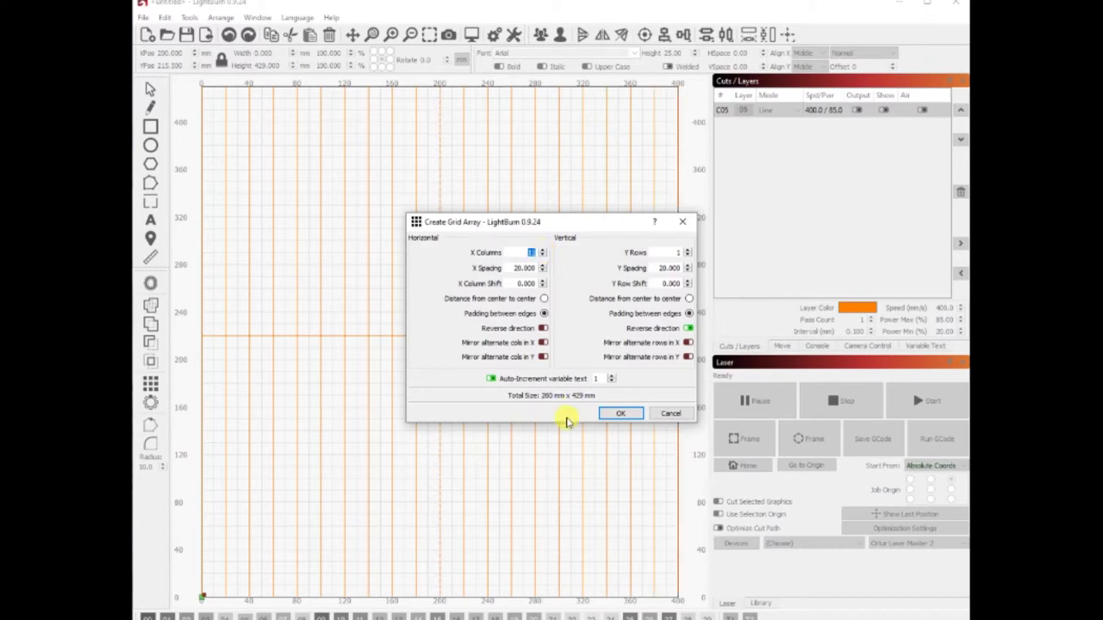
left_click(612, 415)
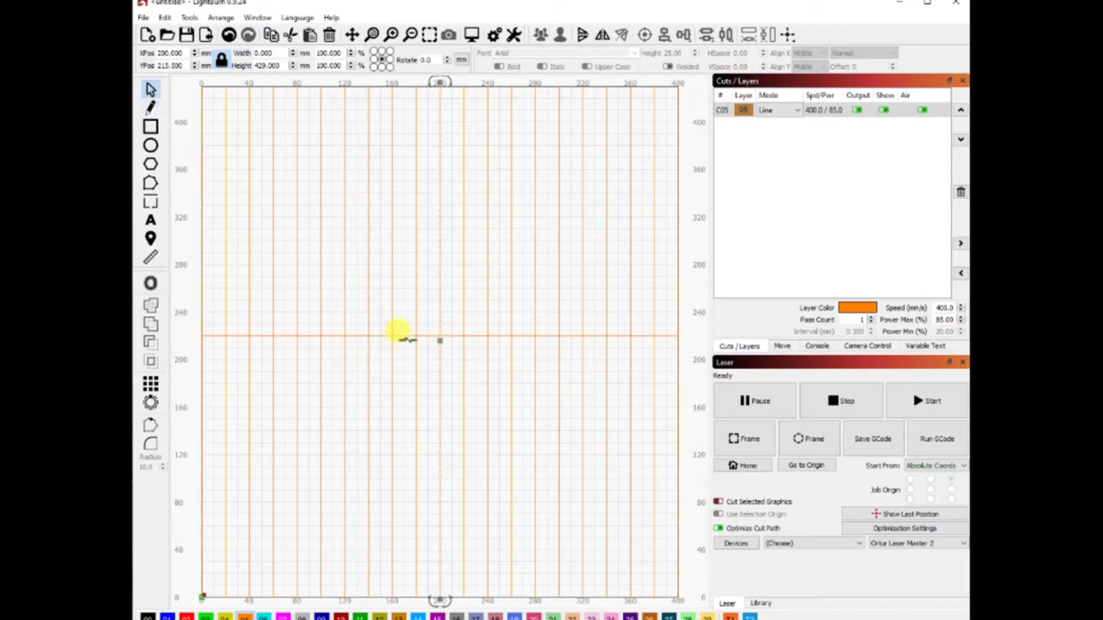
Step: Select the horizontal line and grid-array it into extra Y rows at 20 mm spacing
left_click(402, 337)
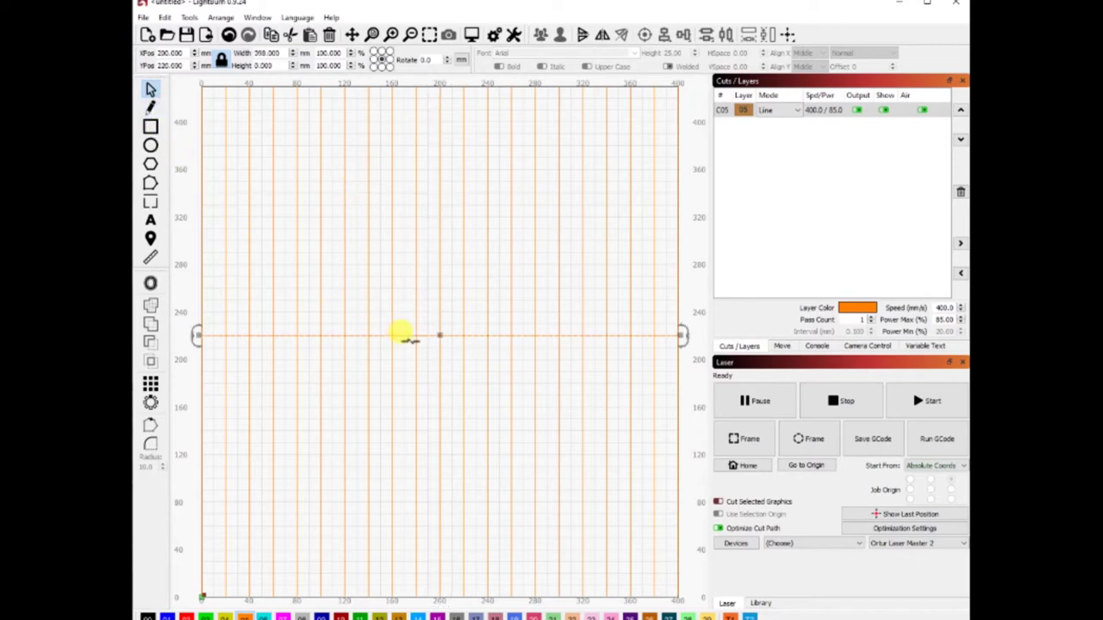
left_click(150, 384)
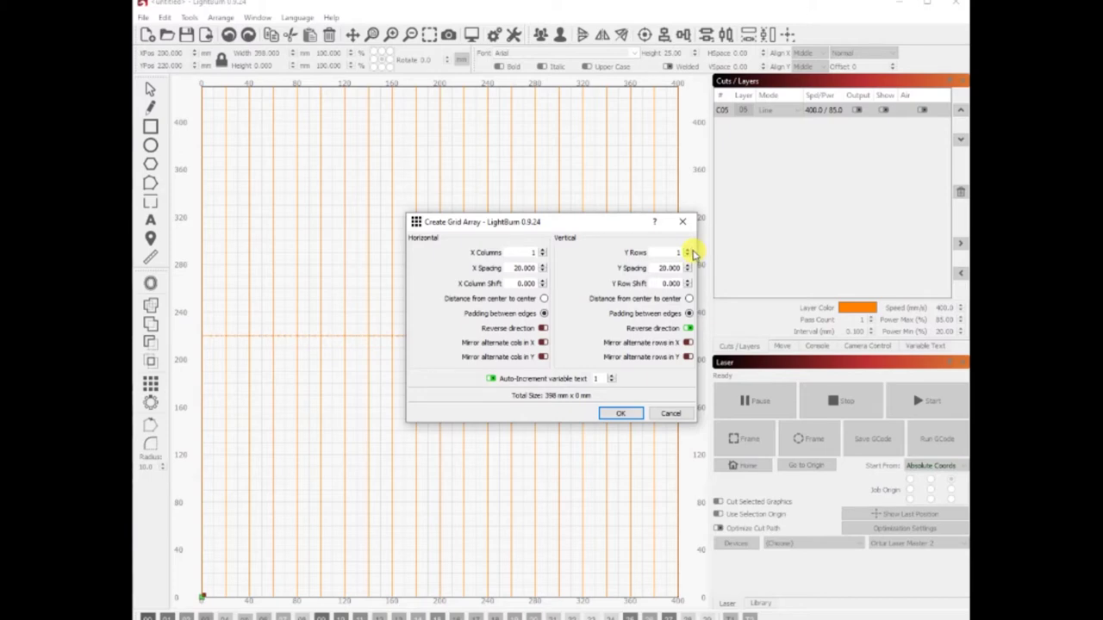
left_click(686, 251)
left_click(687, 250)
left_click(686, 250)
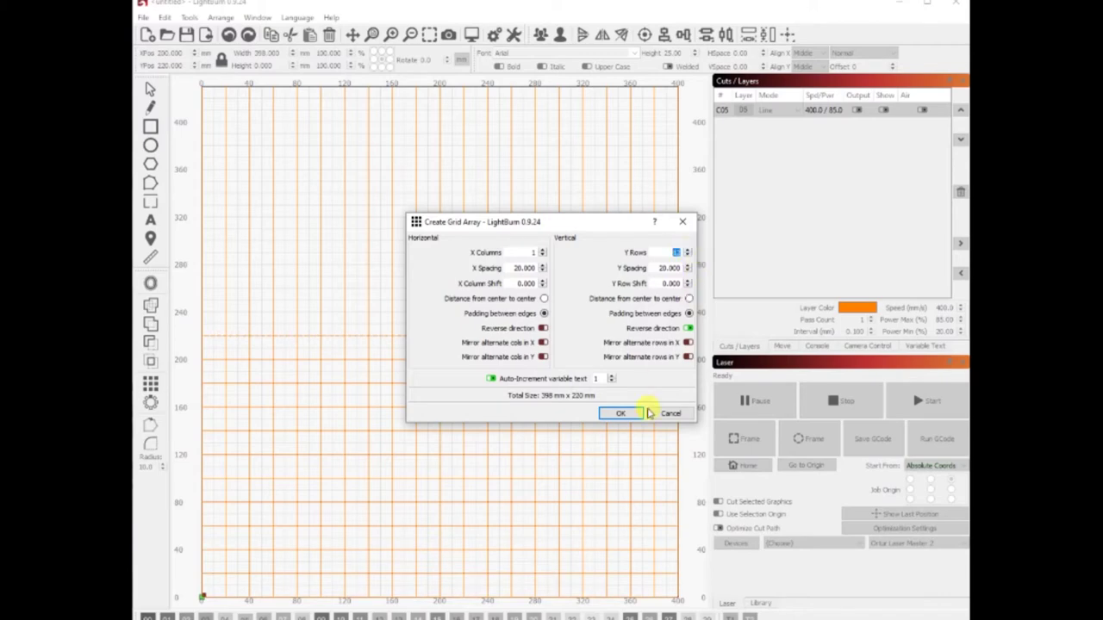
left_click(620, 413)
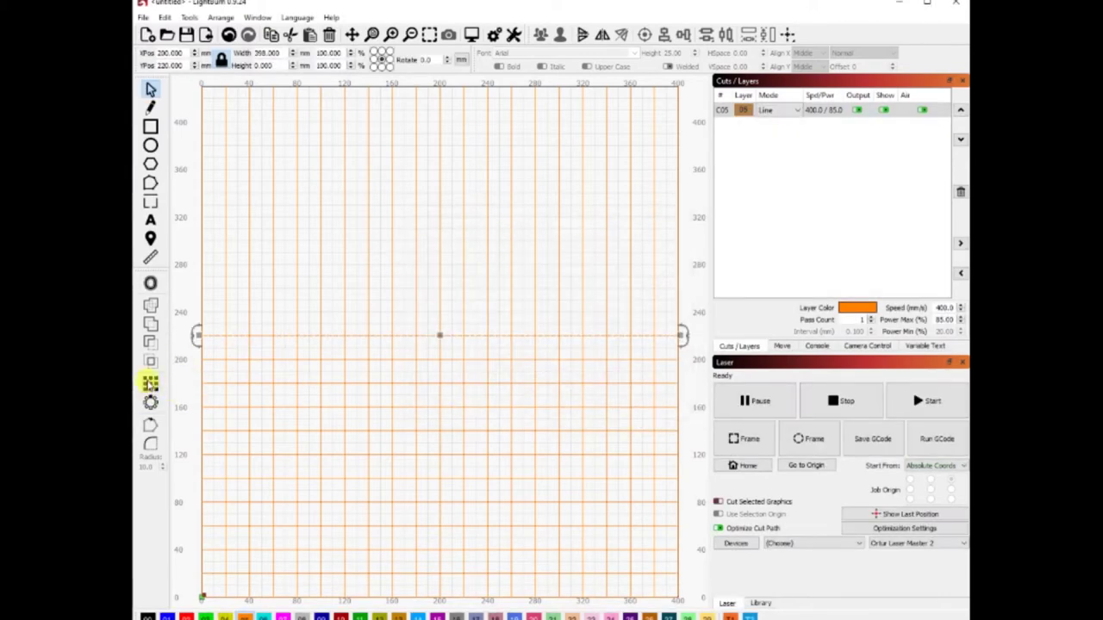
Step: Turn off Reverse direction and add more 20 mm rows the other way to complete the grid
left_click(151, 384)
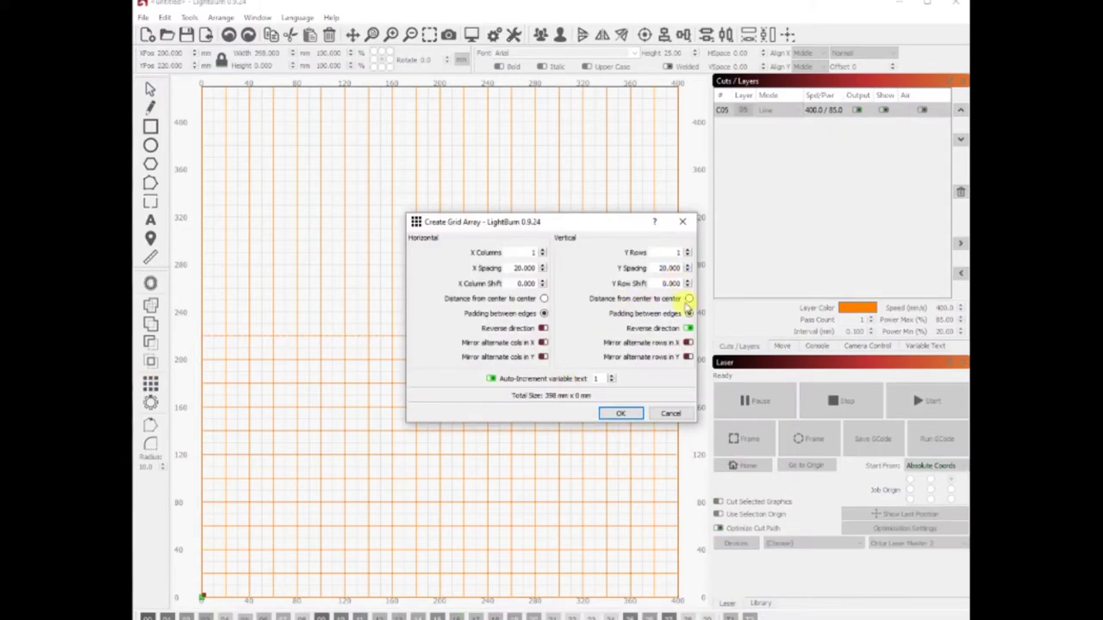
left_click(689, 329)
left_click(687, 251)
left_click(687, 251)
left_click(687, 251)
left_click(687, 251)
left_click(687, 251)
left_click(688, 250)
left_click(688, 251)
left_click(687, 250)
left_click(687, 251)
left_click(688, 251)
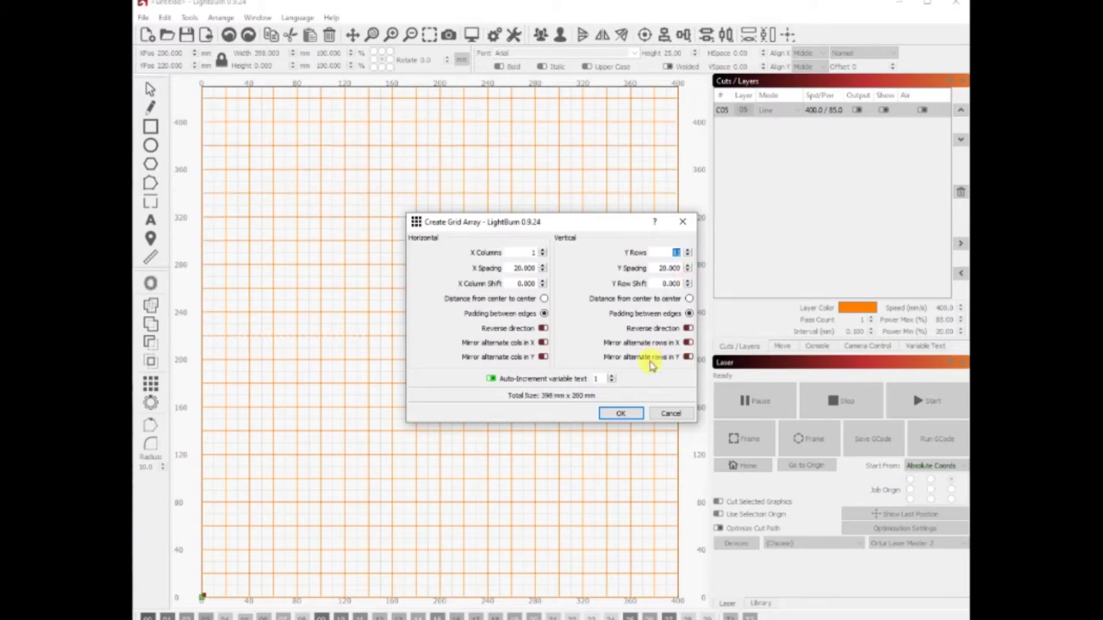
left_click(621, 413)
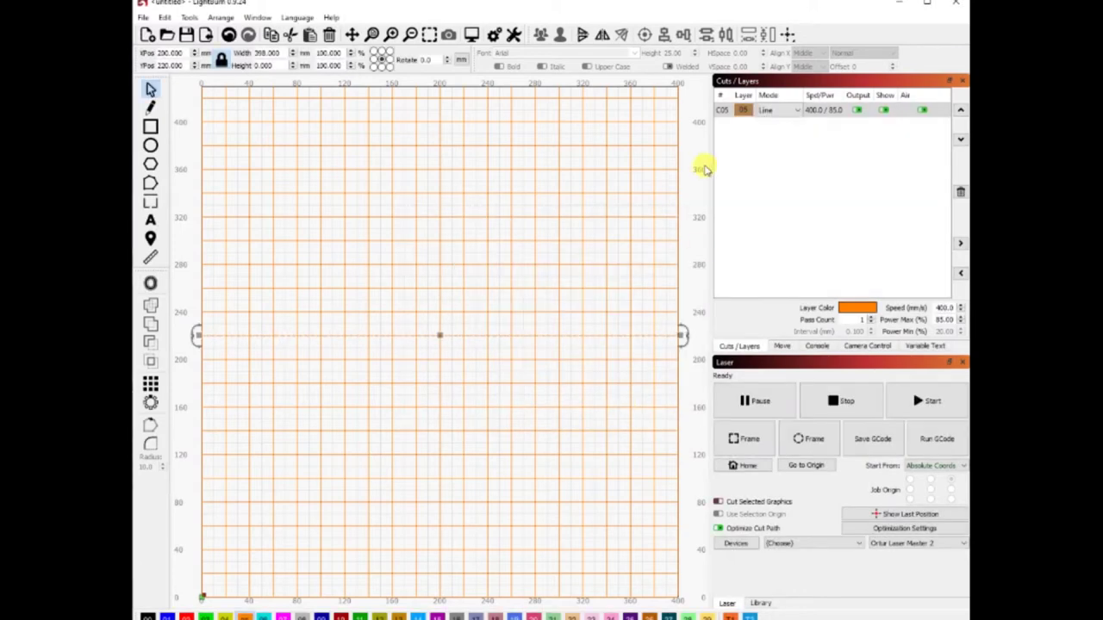
Step: Set layer C05's Max Power to 95% in the Cut Settings Editor
double_click(823, 112)
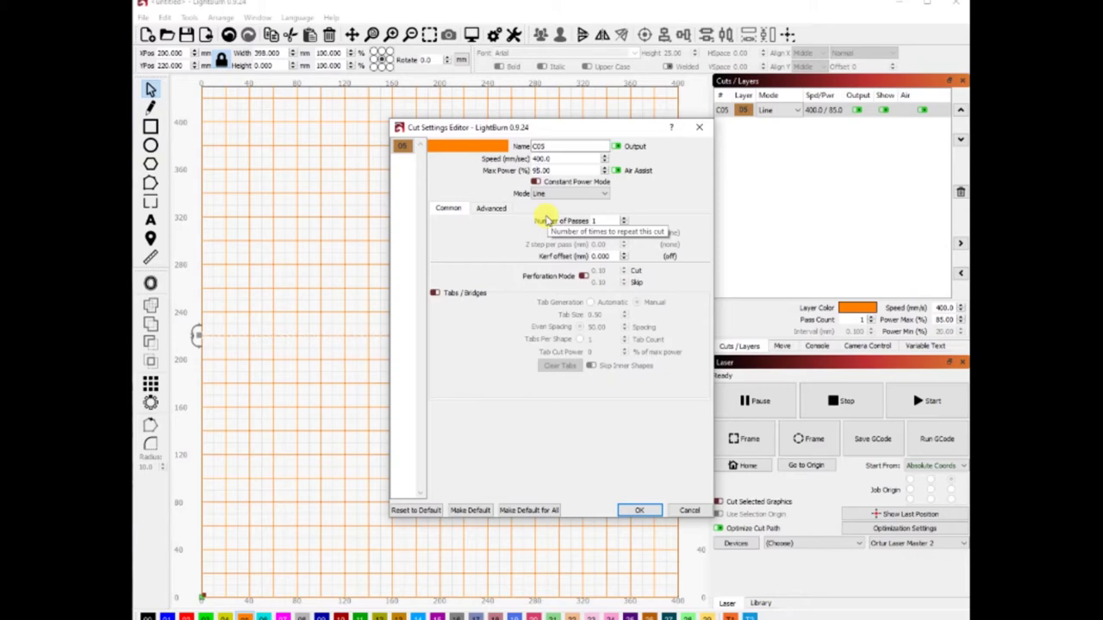
left_click(632, 511)
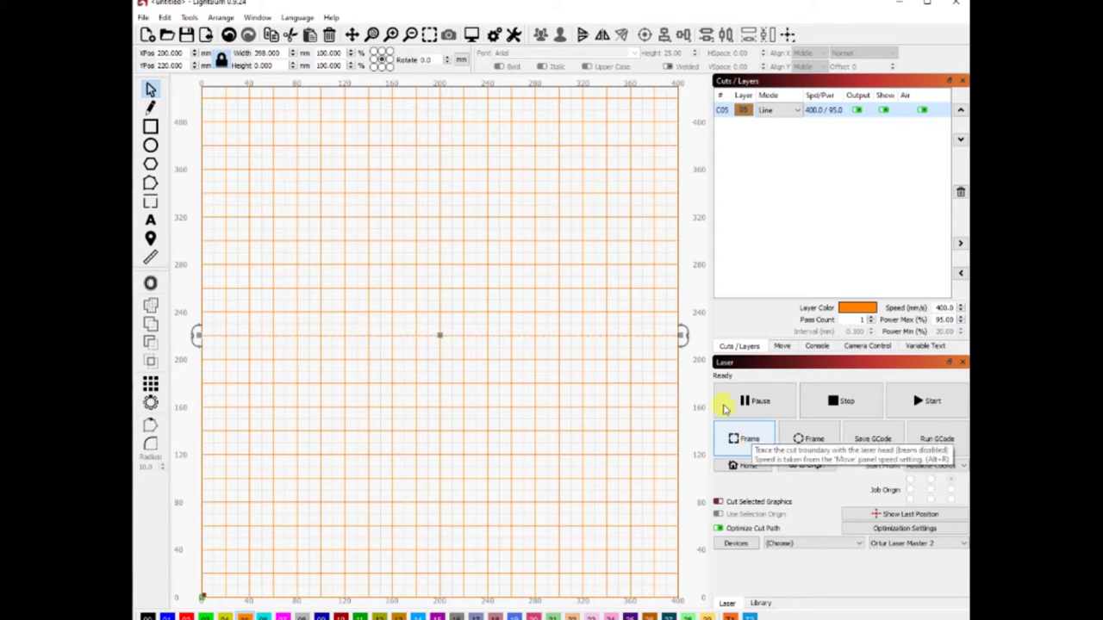
Step: Deselect the grid lines and start the etching job from the Laser panel
left_click(617, 353)
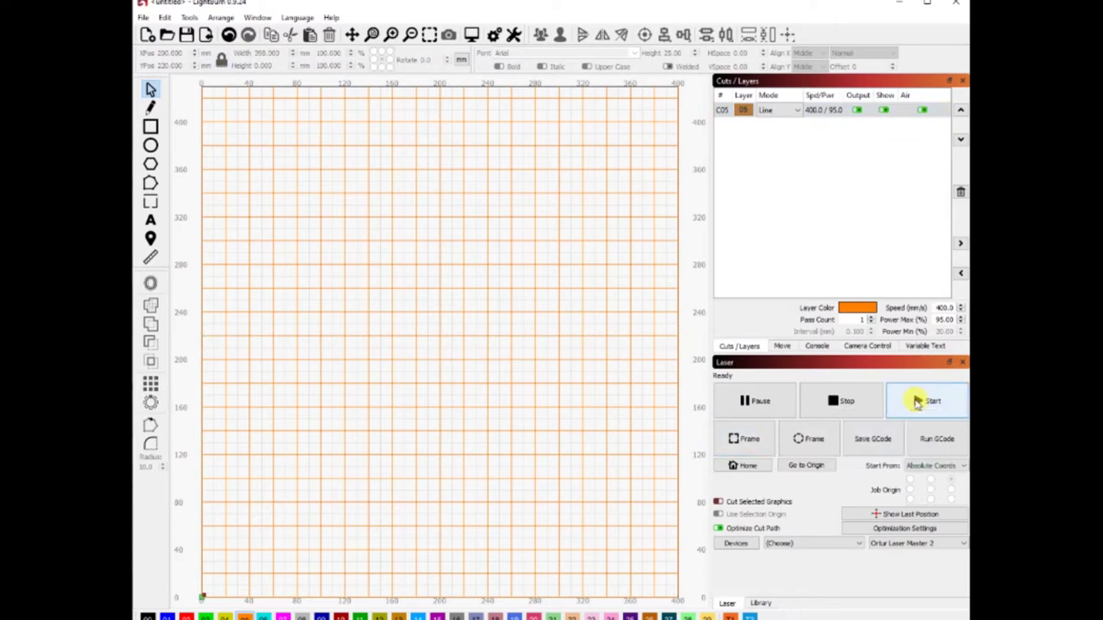
left_click(918, 402)
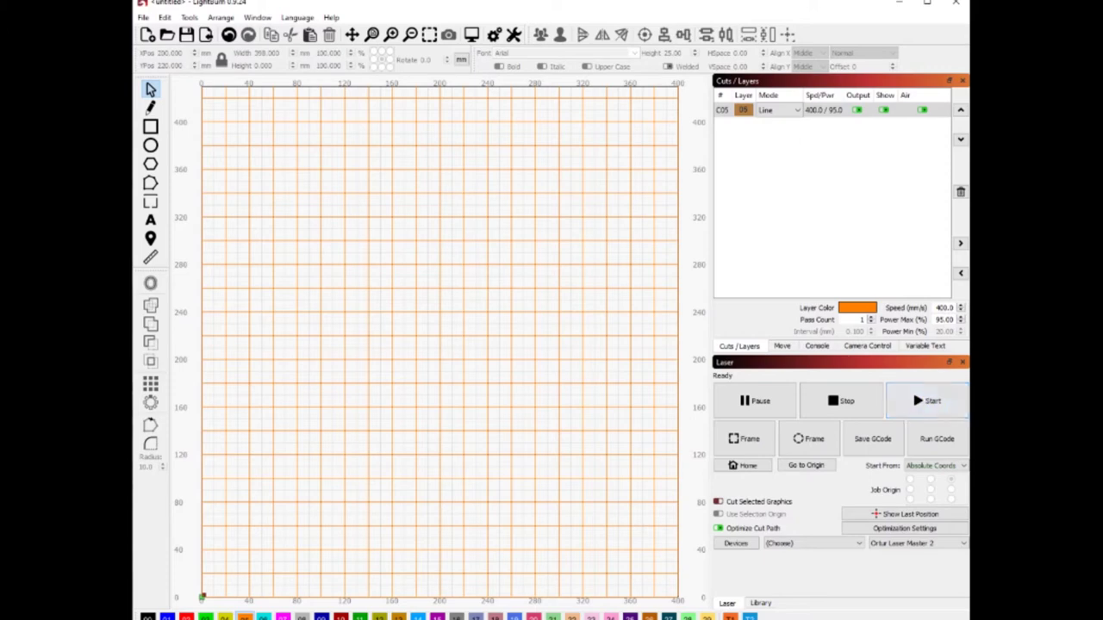